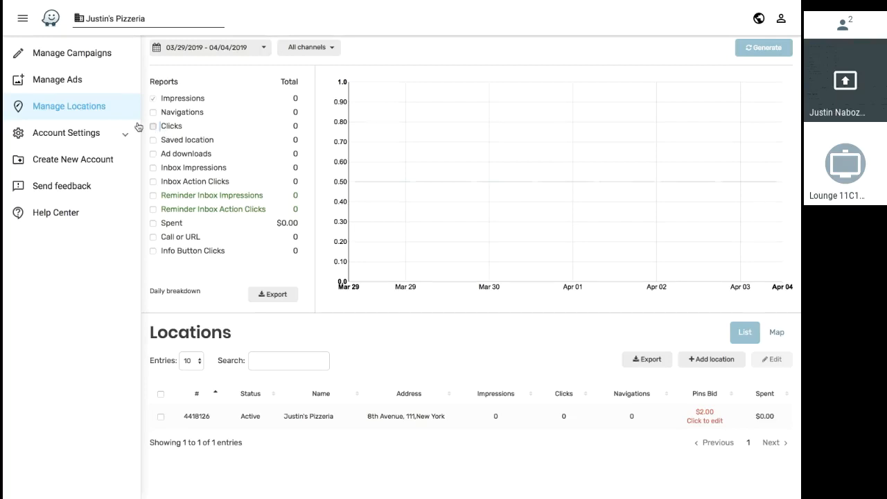
- Go to the locations management page and start adding a new location
left_click(136, 90)
left_click(107, 118)
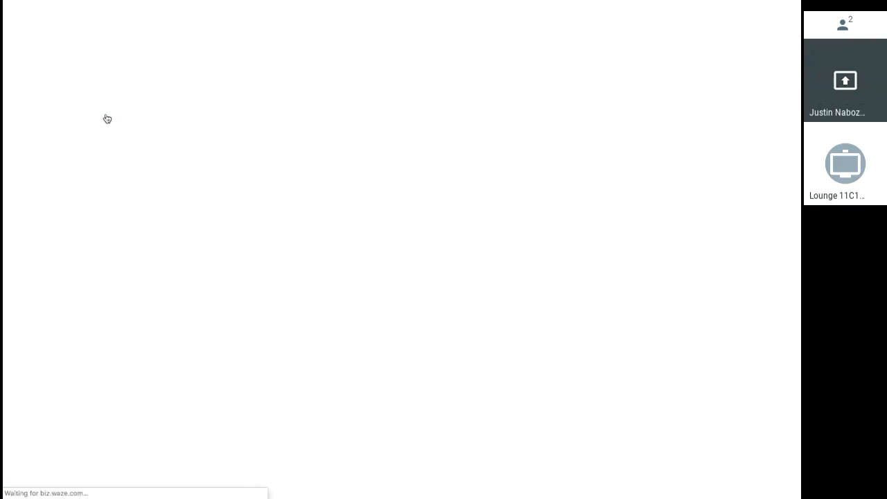
left_click(107, 118)
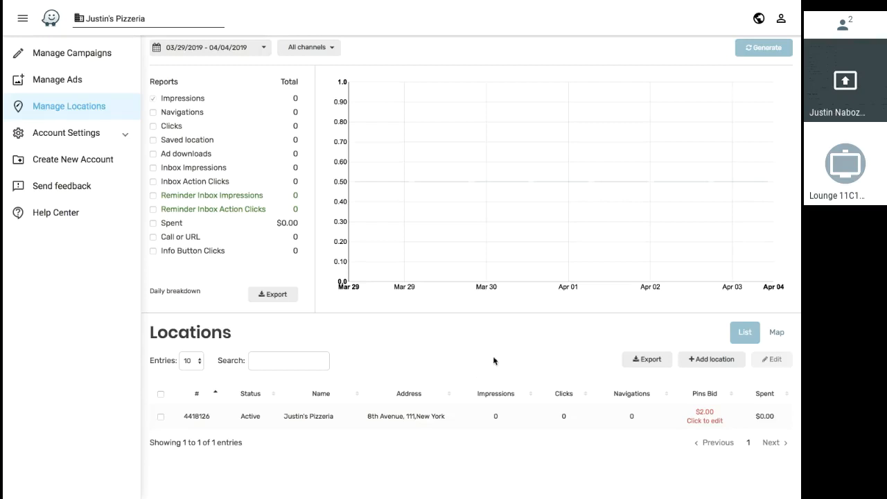
left_click(713, 359)
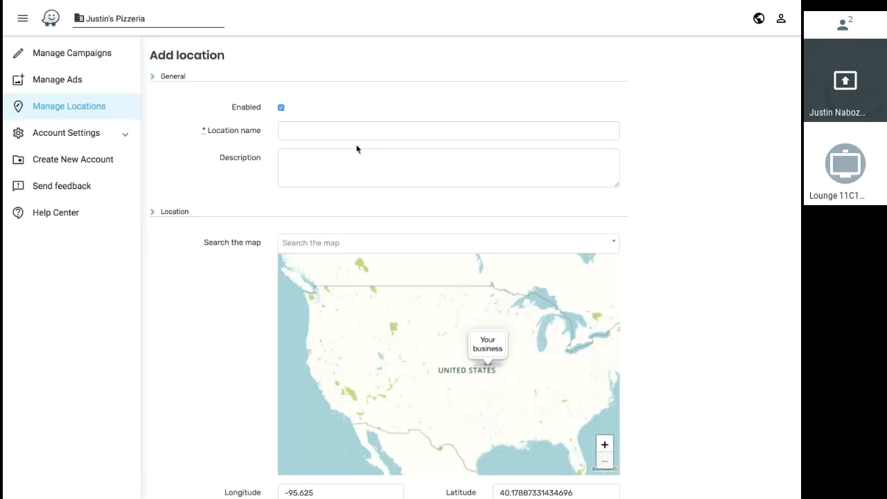
- Enter "Justin's Pizzeria" as the name of the new location
left_click(336, 132)
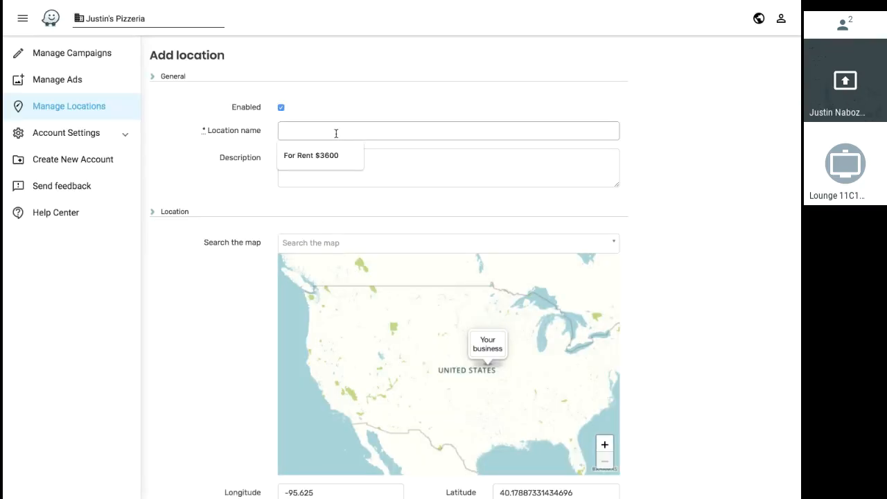
type("JUS")
key("BackSpace")
key("BackSpace")
type("US")
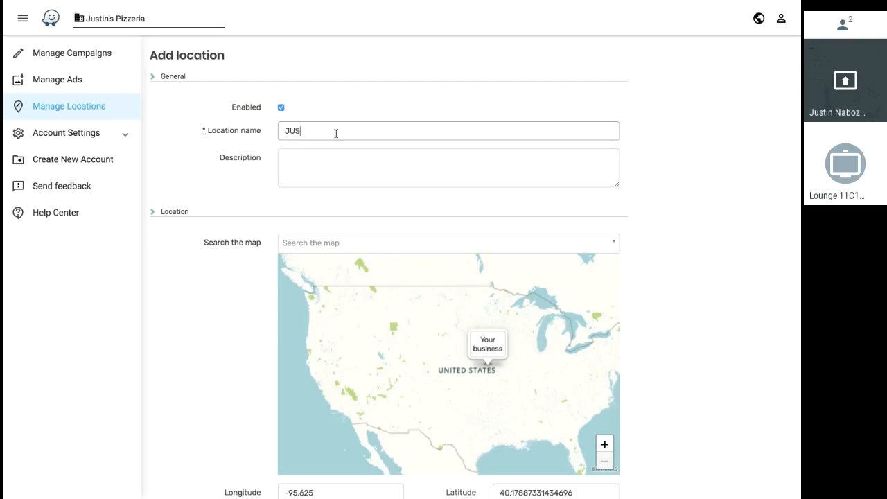
type("TIN")
key("BackSpace")
key("BackSpace")
key("BackSpace")
key("BackSpace")
key("BackSpace")
type("ustin's Pizzeria")
- Add the description "Come on in for our Pepperoni Pizza" to the new location
left_click(325, 169)
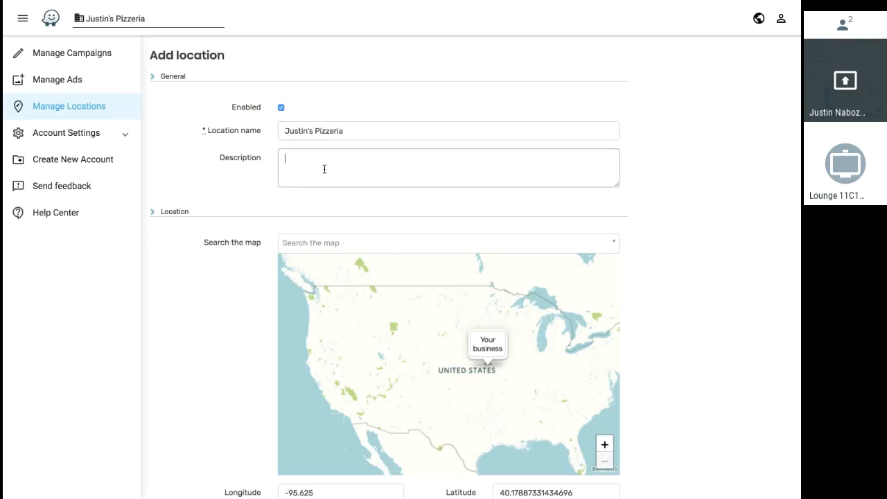
type("Come on in for our Pepperonis")
key("BackSpace")
type("Pizza")
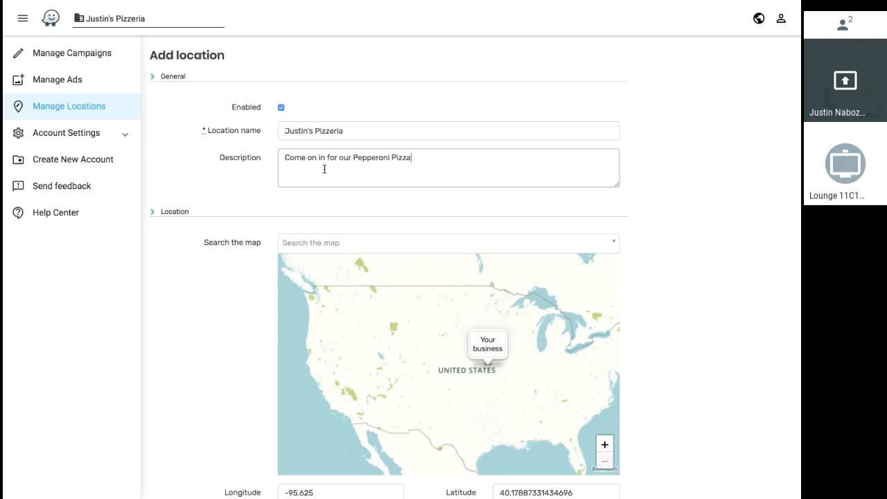
- Search the map for the business's street address and choose the matching New York result
left_click(312, 244)
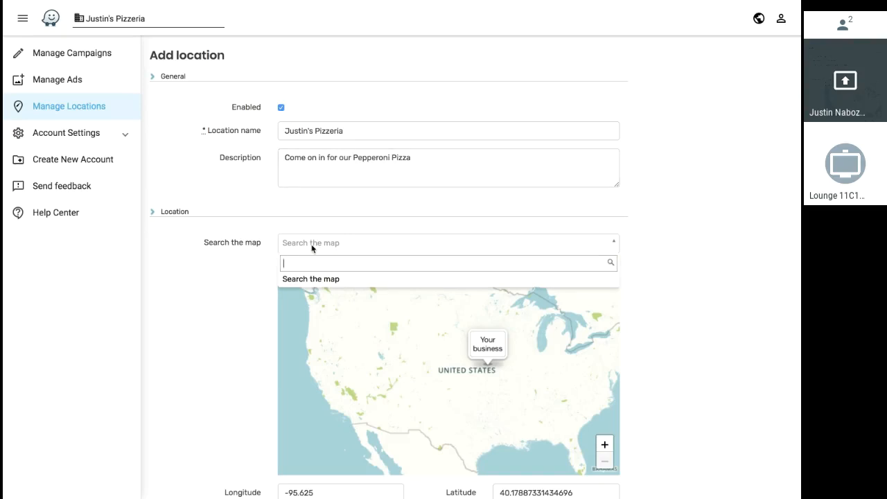
type("85 10th avenue")
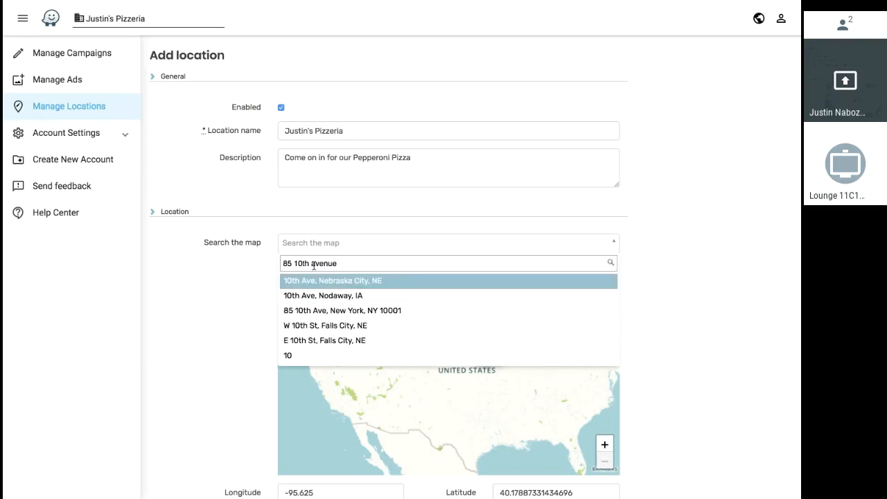
left_click(302, 310)
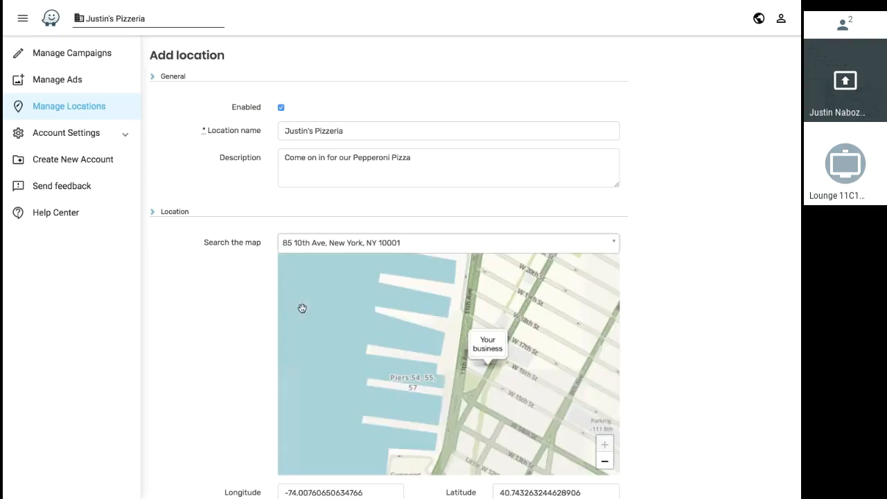
- Enter "Pizzeria is on the second floor" as the additional location info
scroll(225, 331, "down", 5)
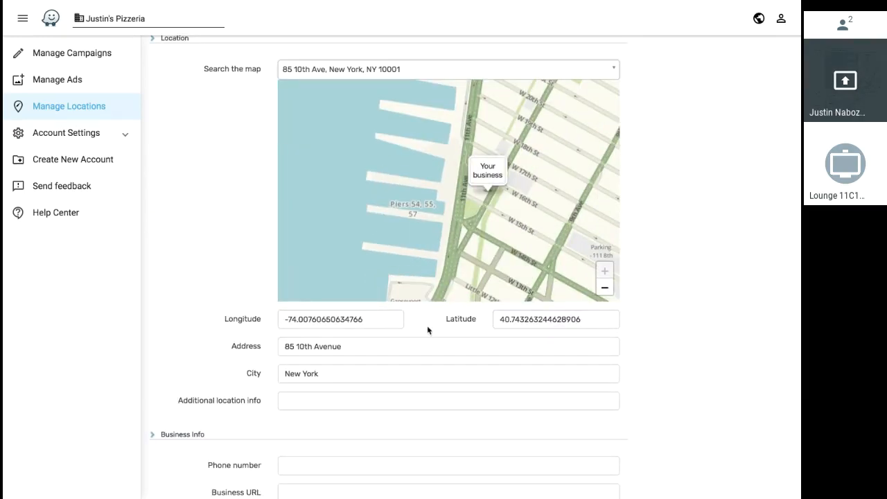
scroll(427, 331, "down", 3)
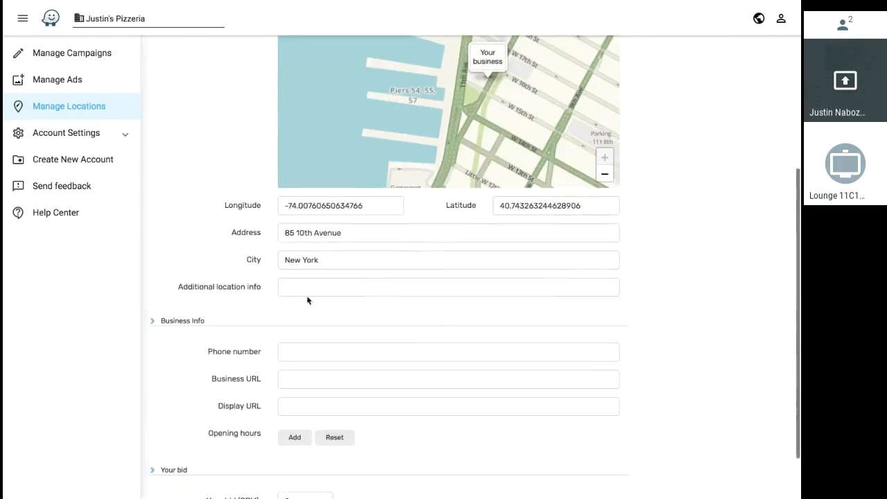
left_click(301, 287)
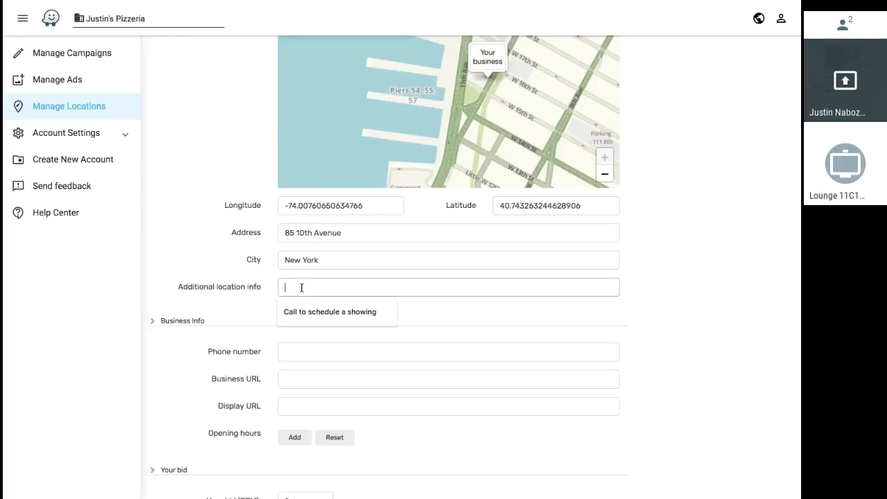
type("Pizzeria ")
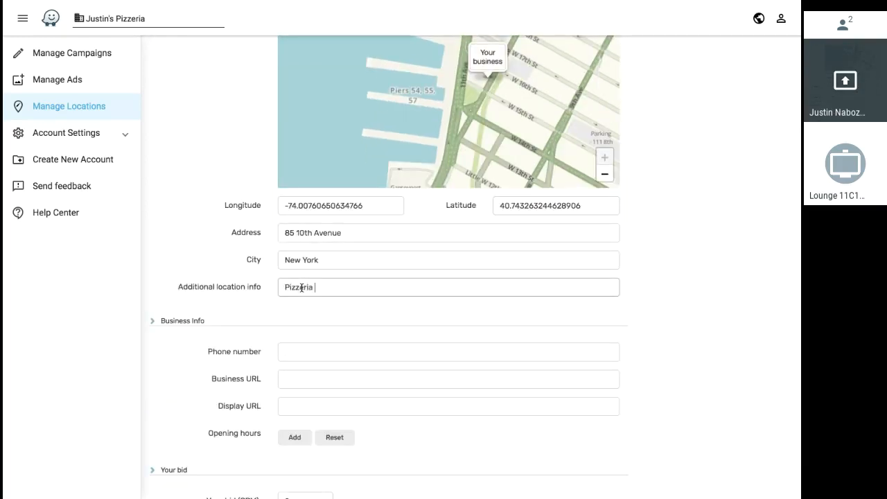
type("is on the second floor")
left_click(261, 307)
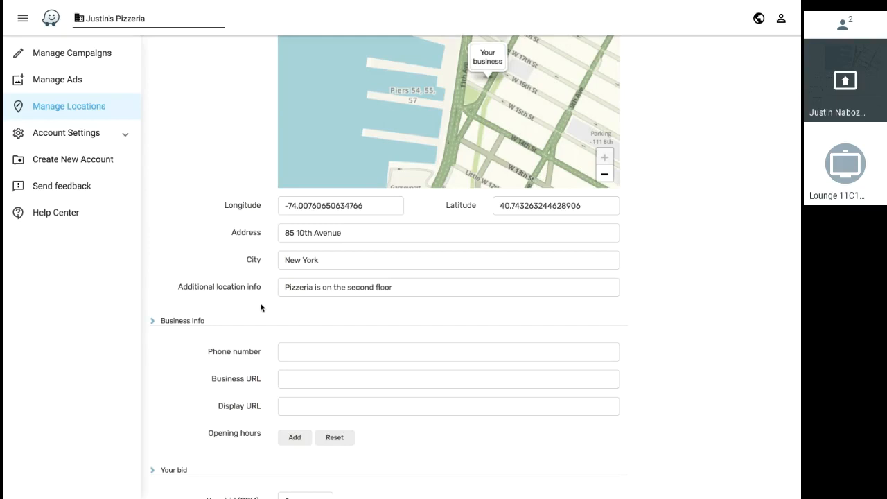
left_click(288, 346)
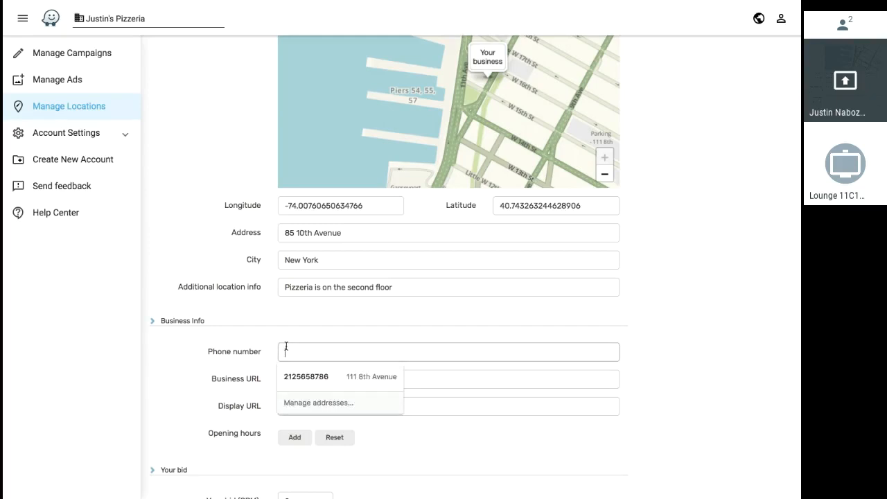
left_click(270, 337)
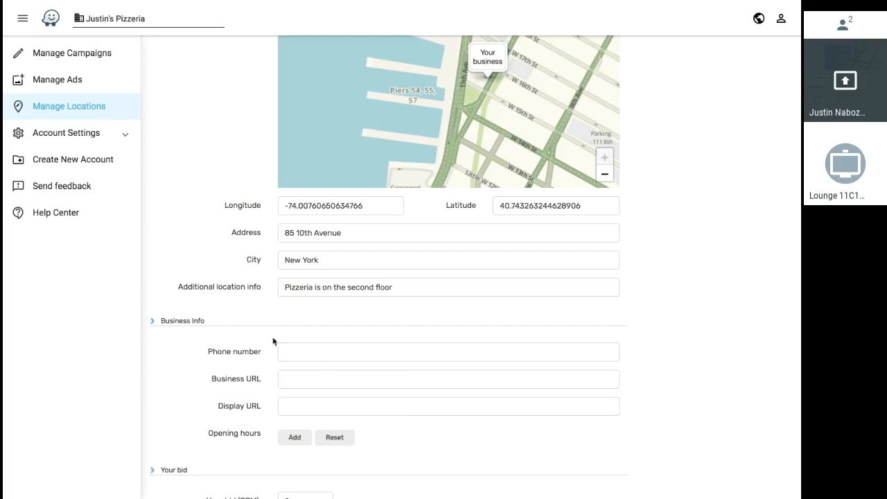
left_click(294, 384)
type("w")
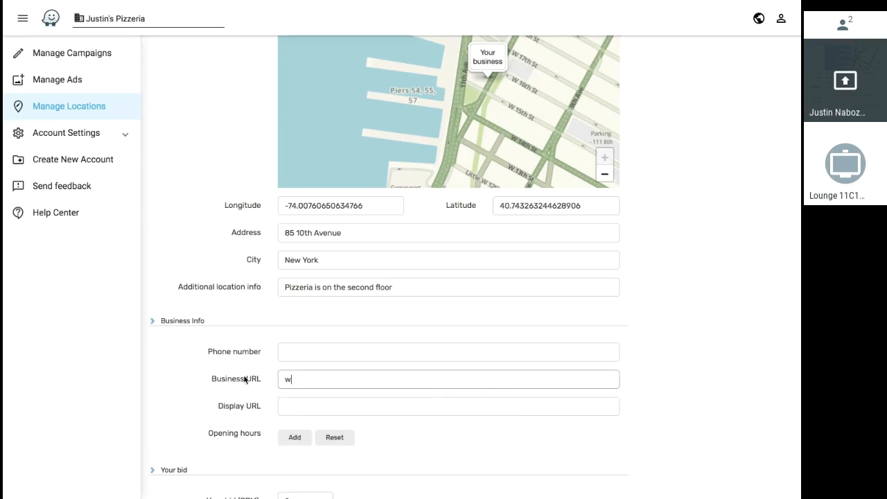
type("ww.justinpizza.com")
key("Tab")
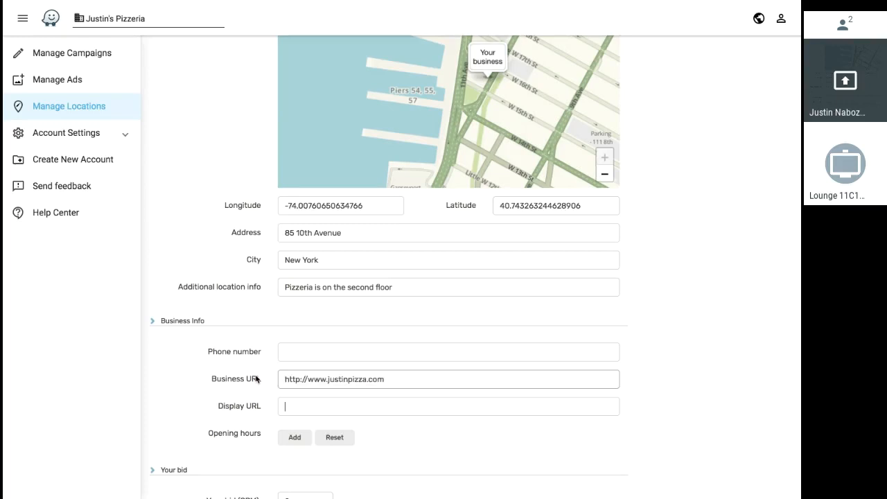
type("wwww")
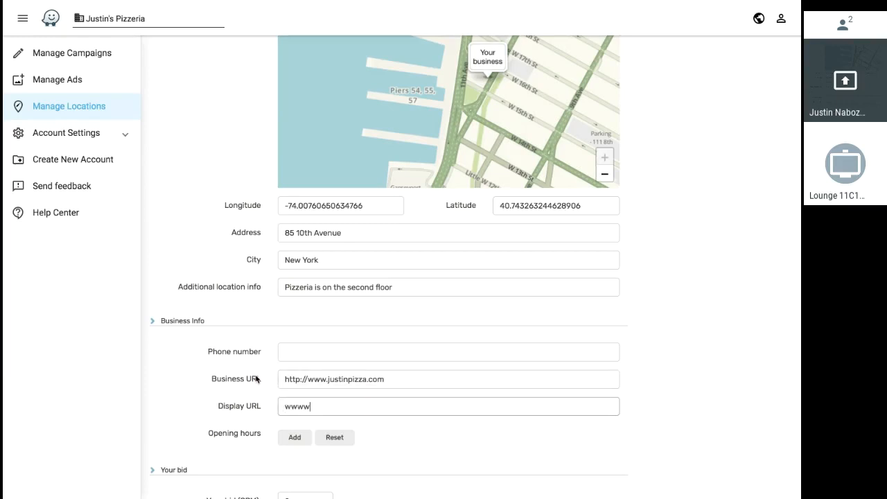
type(".justinpizza.com")
key("shift+Tab")
- Set the opening hours to Monday through Friday, 12:00pm to 05:00pm, and create the location
scroll(182, 402, "down", 2)
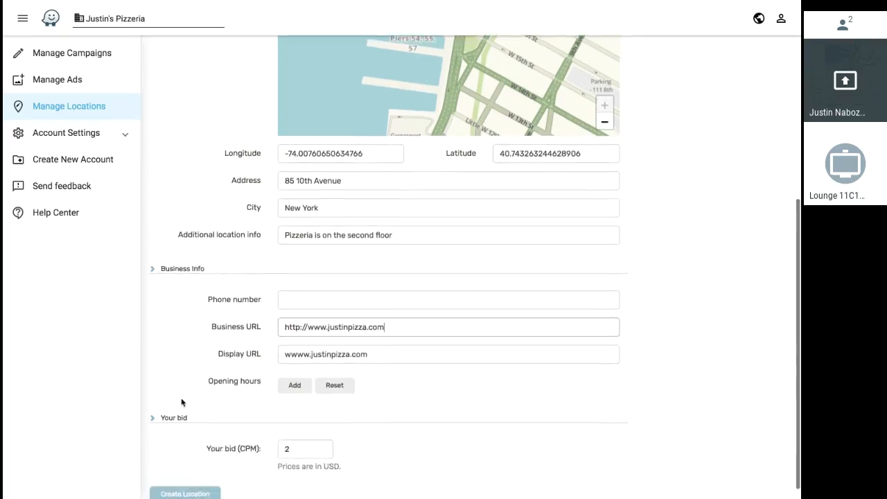
left_click(291, 376)
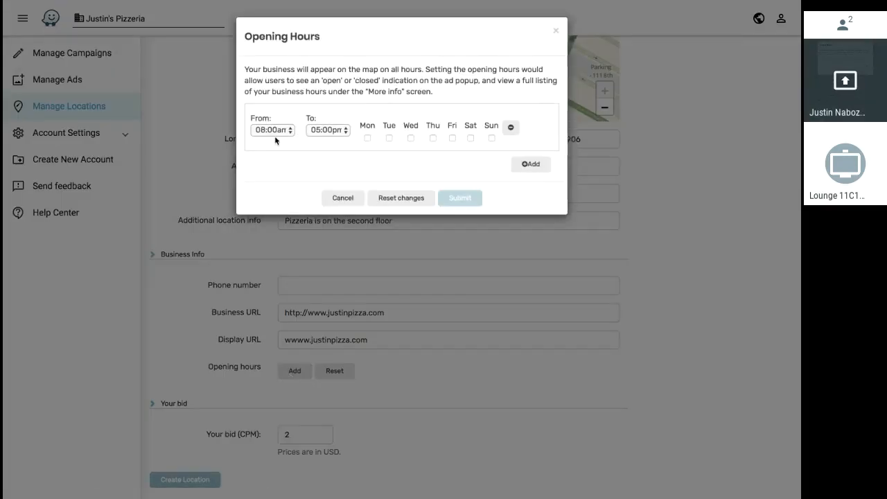
left_click(367, 138)
left_click(388, 138)
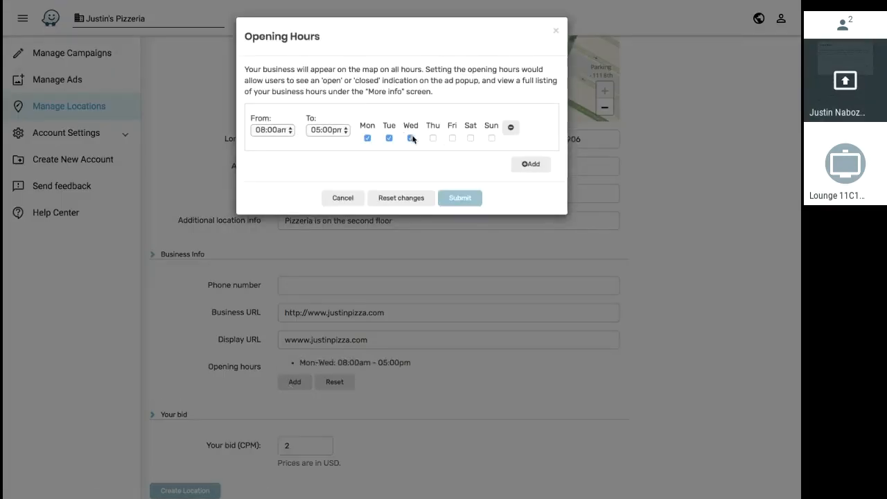
left_click(410, 138)
left_click(432, 138)
left_click(452, 138)
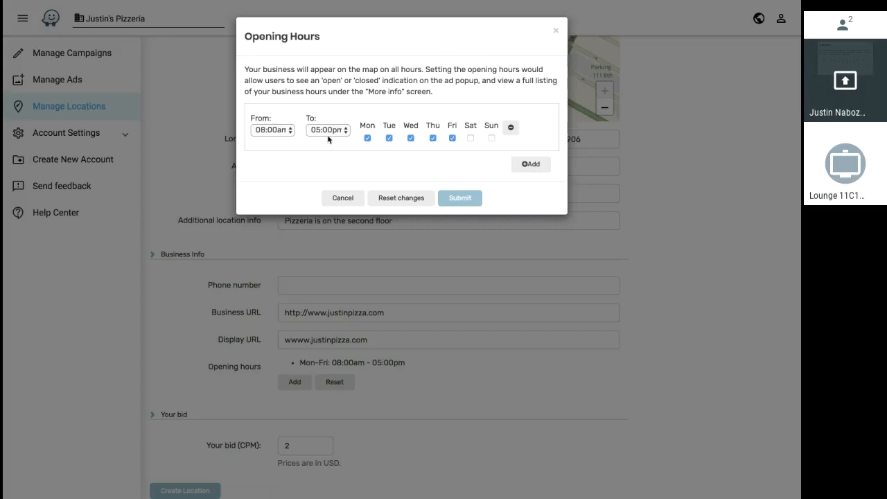
left_click(284, 131)
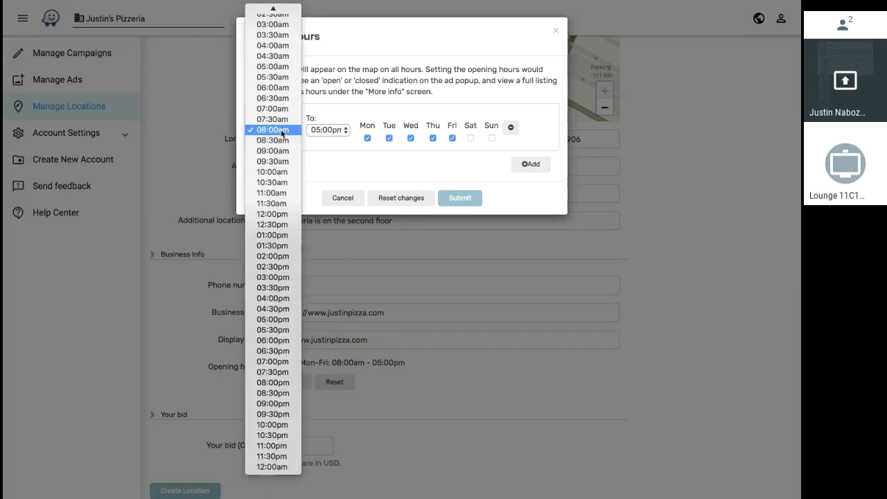
left_click(302, 159)
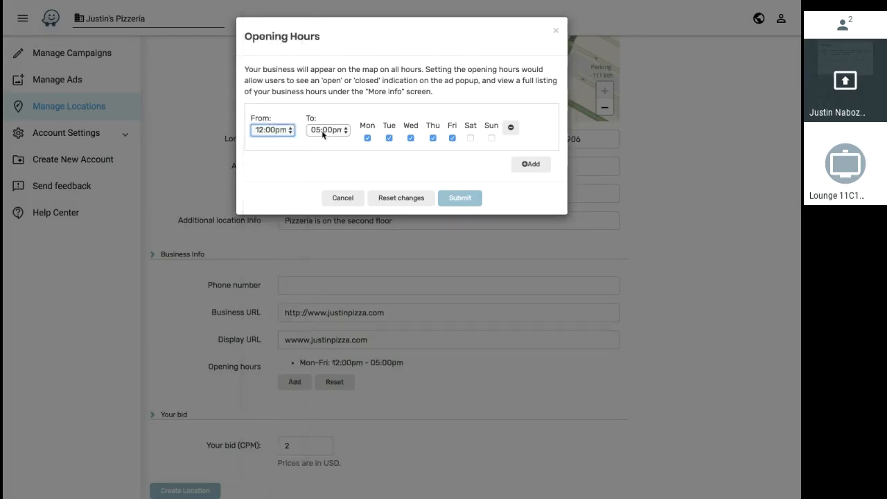
left_click(457, 198)
scroll(404, 383, "down", 1)
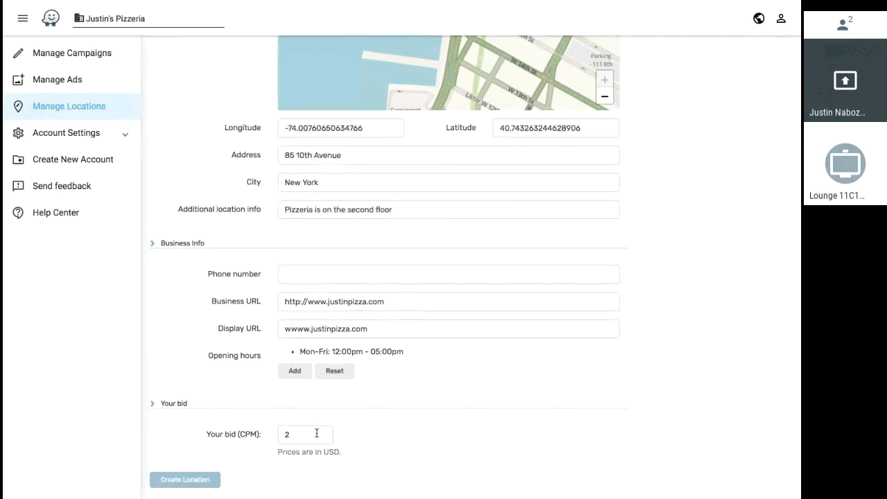
left_click(206, 480)
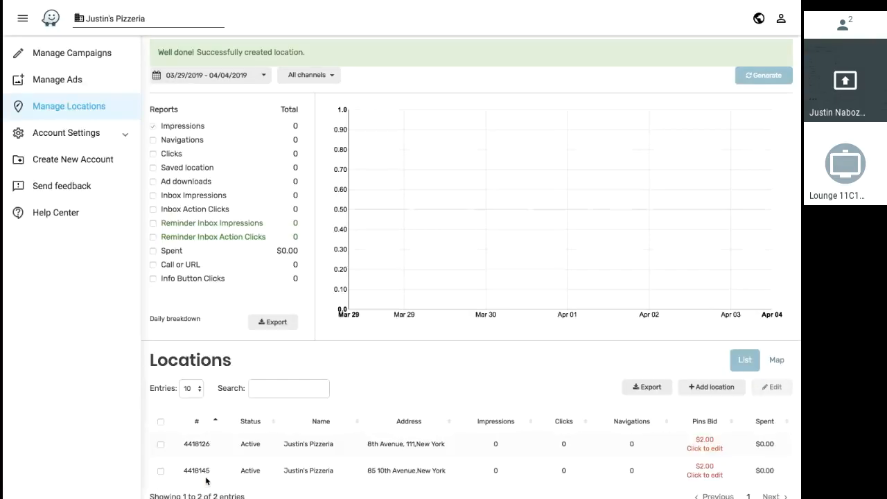
- Open all listed locations for bulk editing and submit the update with every field left as is
scroll(206, 480, "down", 1)
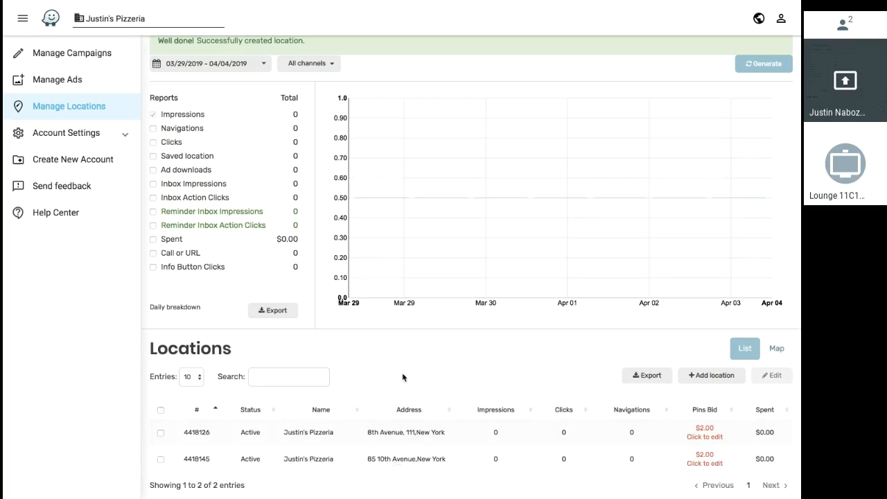
left_click(161, 410)
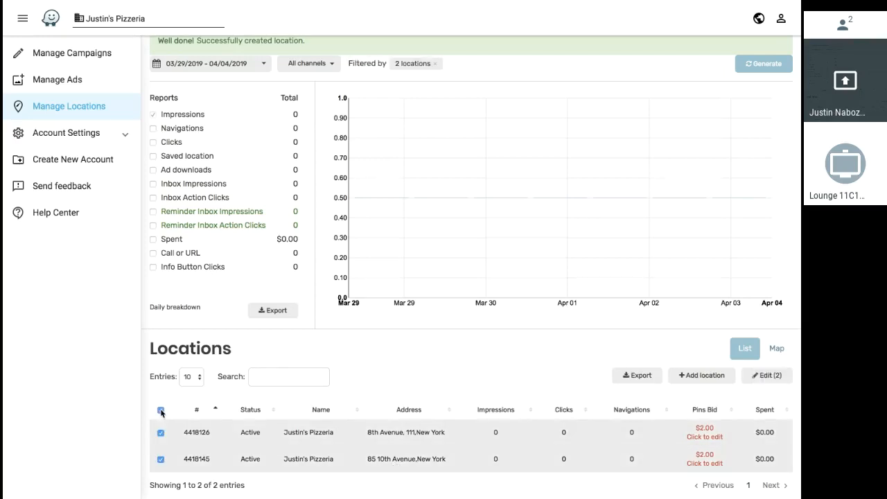
left_click(767, 376)
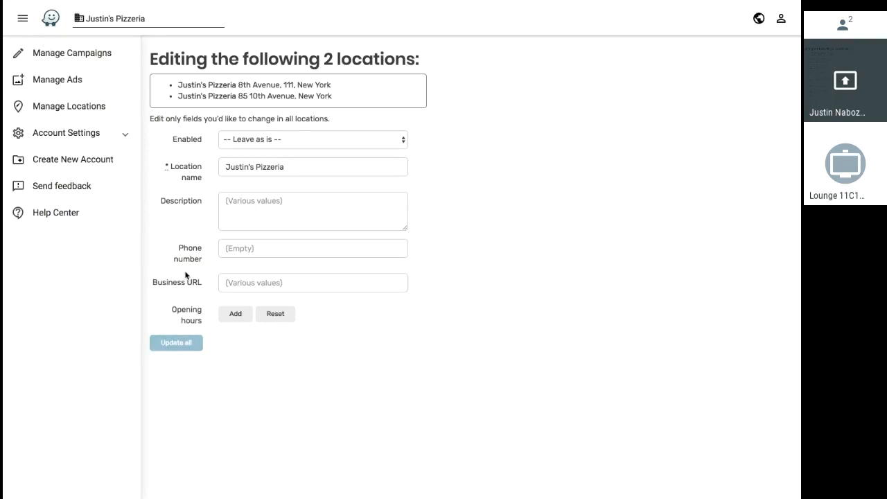
left_click(167, 342)
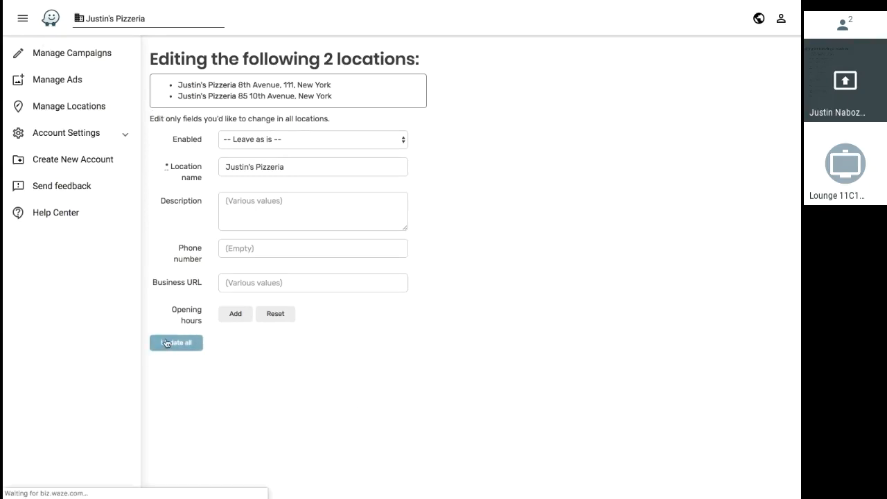
left_click(167, 343)
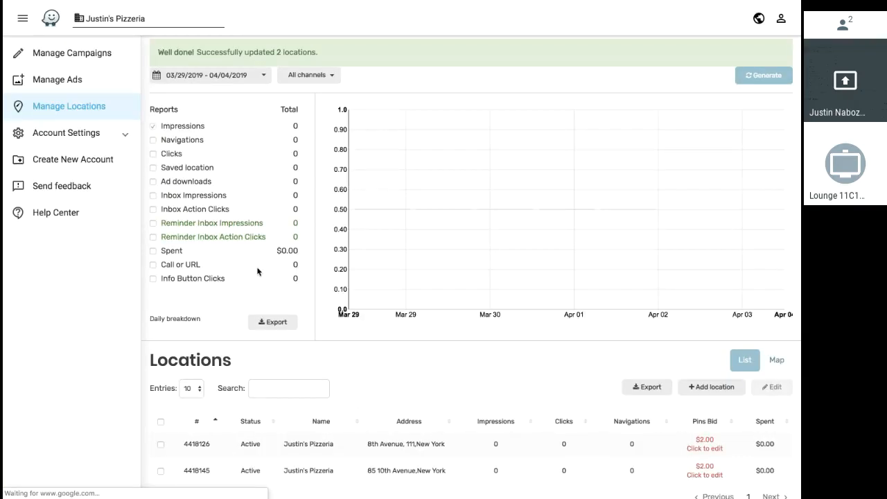
scroll(257, 271, "down", 1)
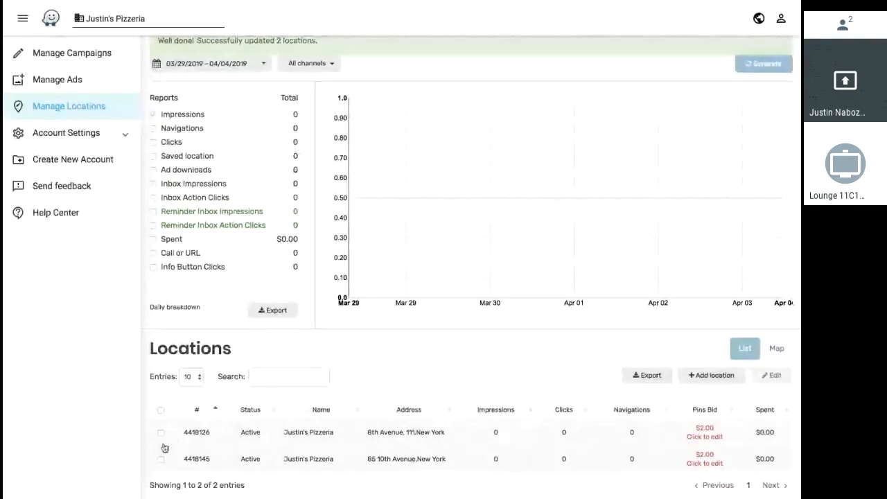
left_click(161, 433)
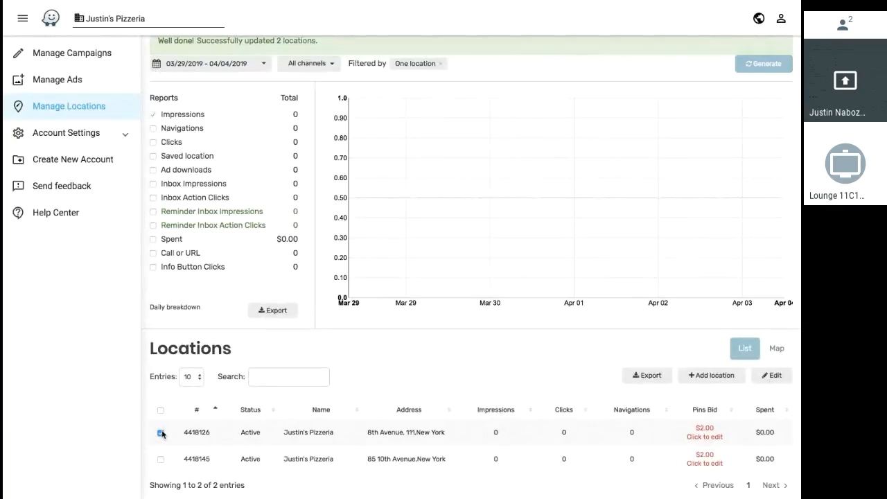
left_click(161, 433)
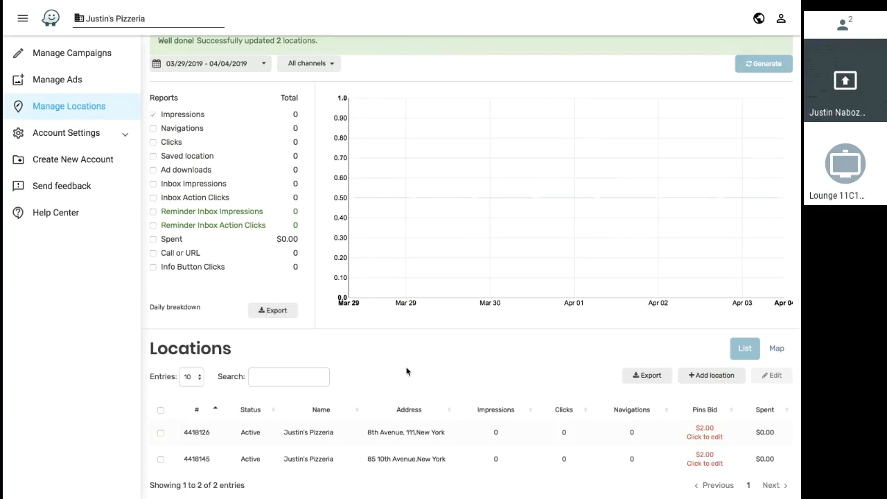
- Open the 85 10th Avenue location for individual editing and submit the update with every field as is and Enabled kept on
left_click_drag(213, 459, 185, 456)
left_click(187, 458)
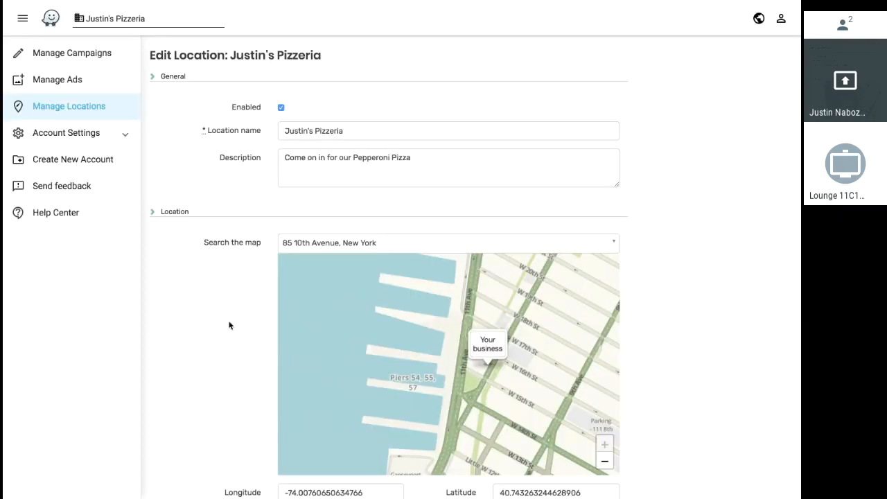
scroll(222, 298, "down", 2)
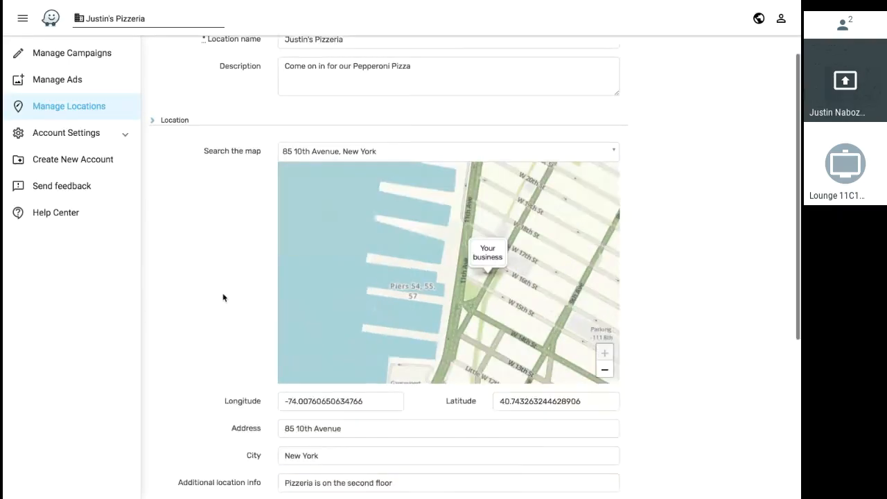
scroll(222, 298, "up", 2)
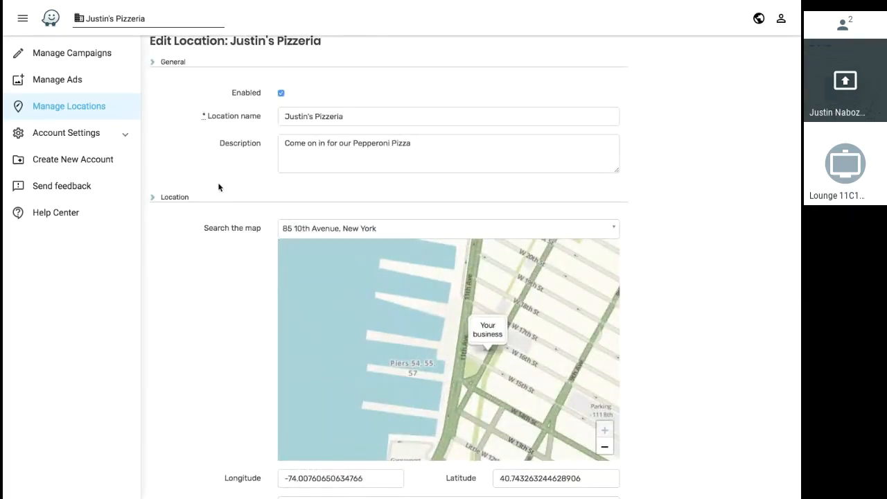
left_click(280, 93)
left_click(281, 94)
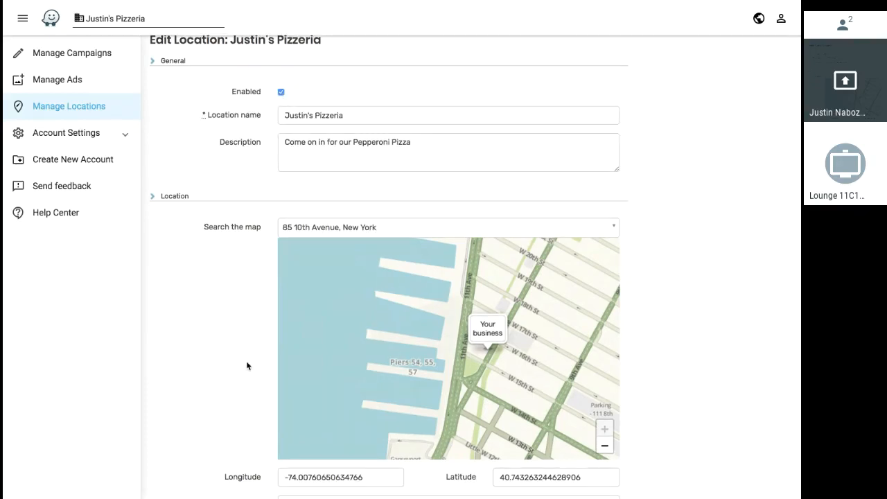
scroll(246, 361, "down", 4)
scroll(246, 360, "down", 1)
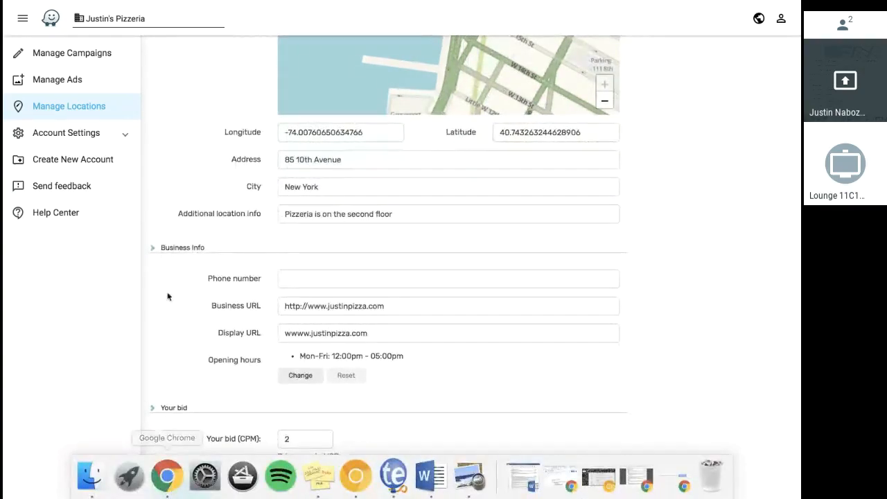
left_click(164, 485)
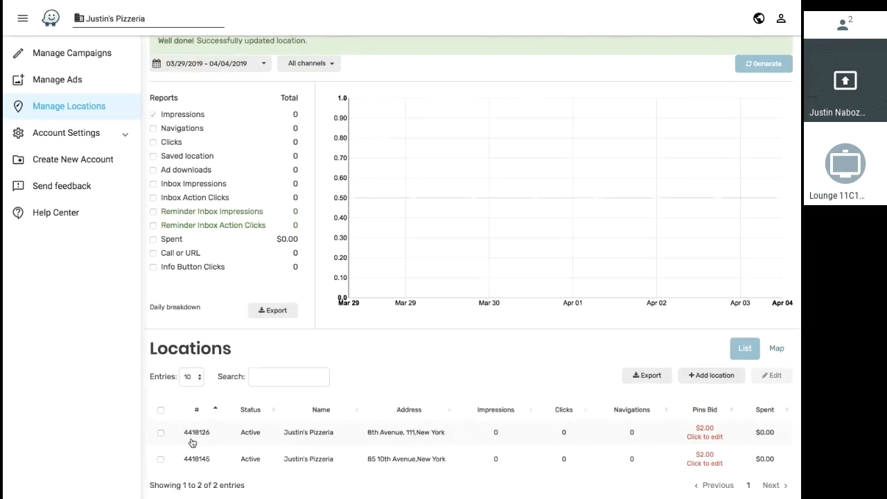
- Limit the PIN#Justin's Pizzeria campaign to selected location 4418145, copying and removing location ID 4418126, and update the campaign
left_click(92, 59)
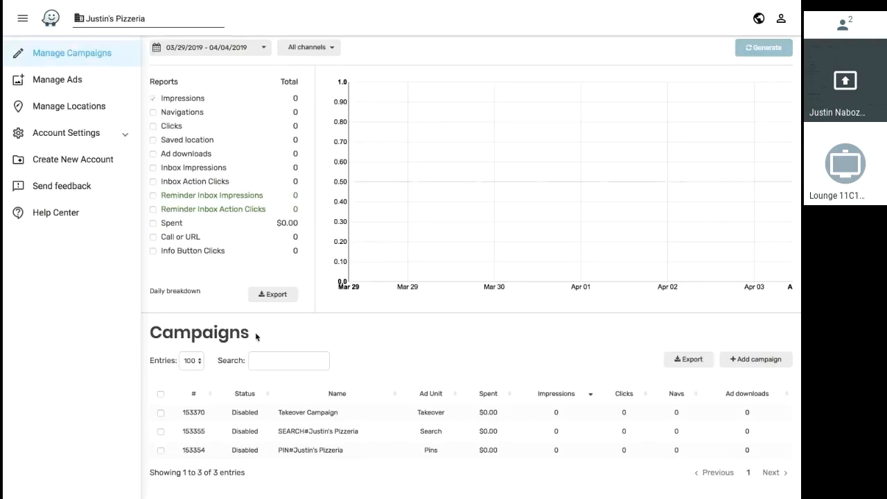
left_click(292, 447)
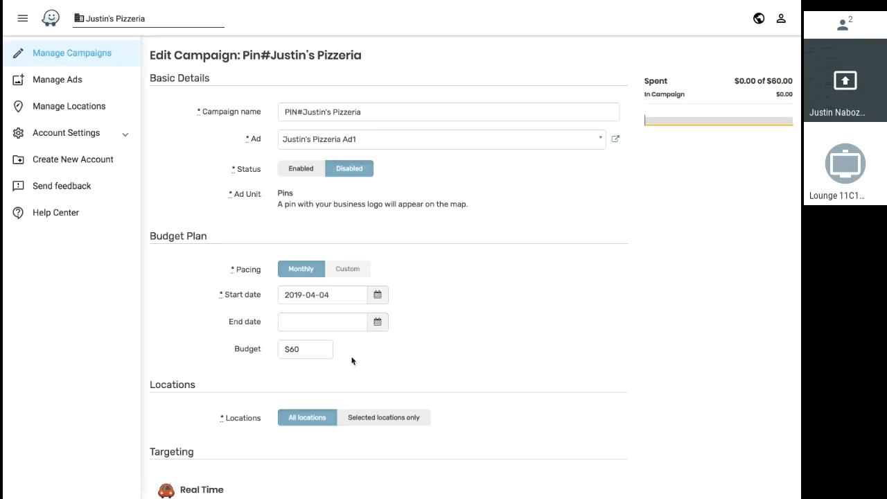
left_click(360, 422)
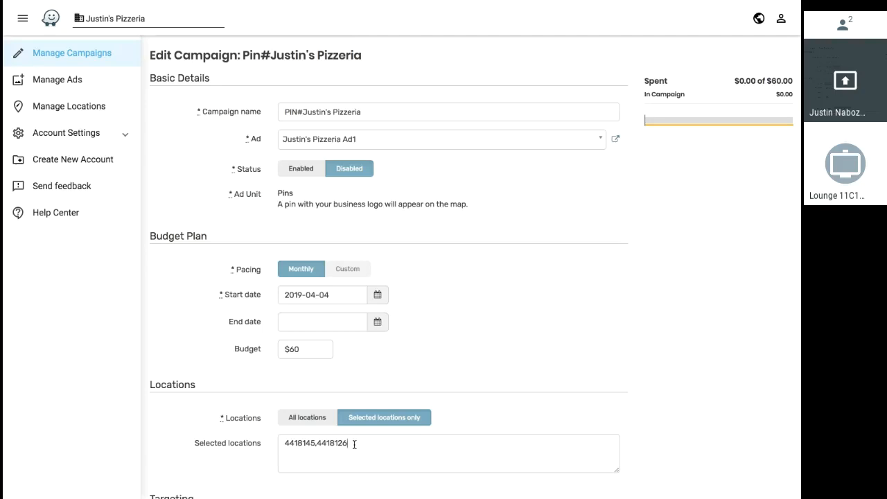
left_click_drag(352, 443, 315, 444)
key("ctrl+c")
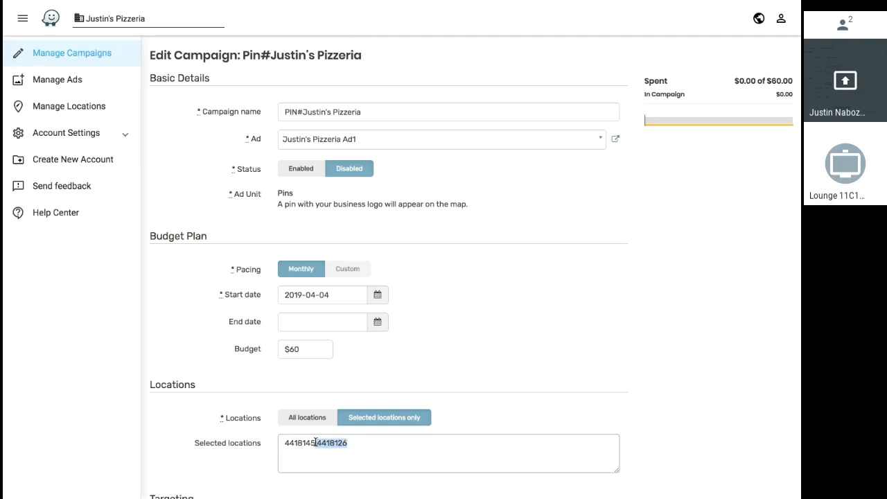
key("BackSpace")
scroll(476, 382, "down", 4)
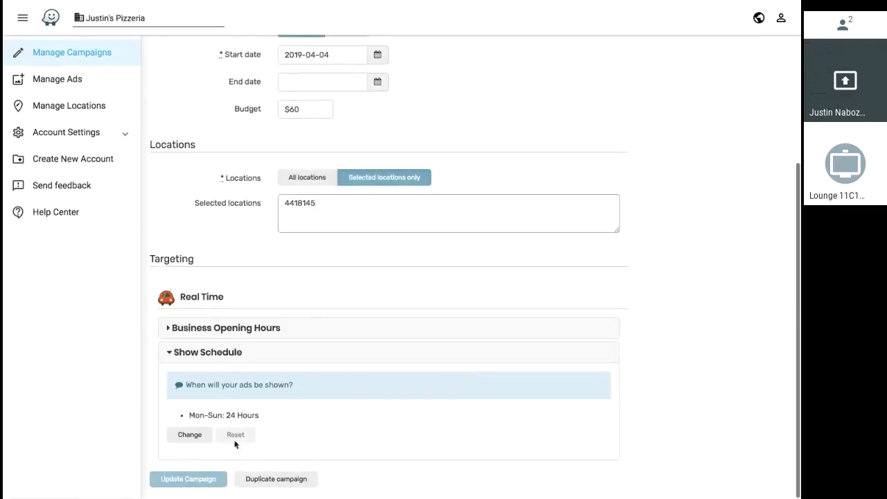
left_click(186, 479)
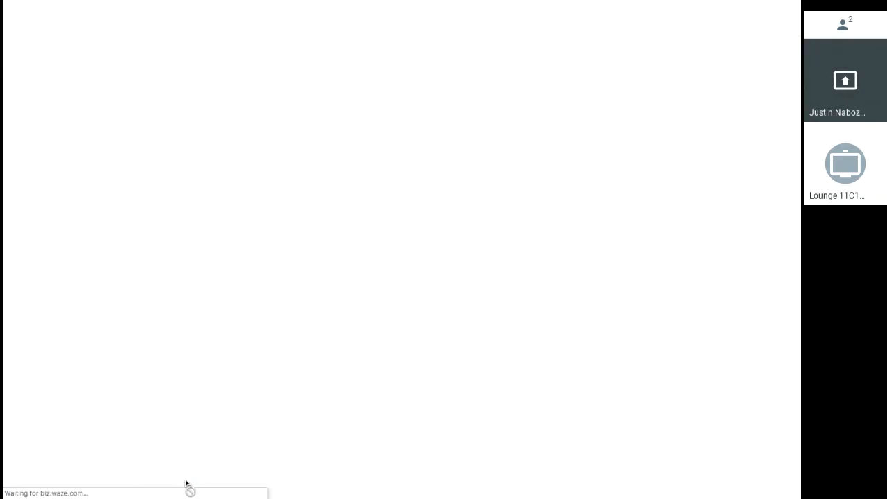
- Reopen the PIN#Justin's Pizzeria campaign and duplicate it as a new campaign
scroll(258, 484, "down", 1)
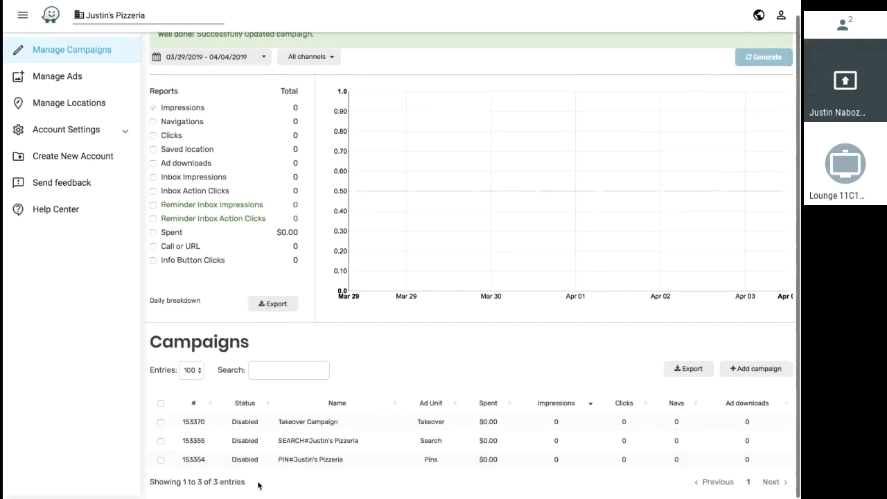
left_click(322, 459)
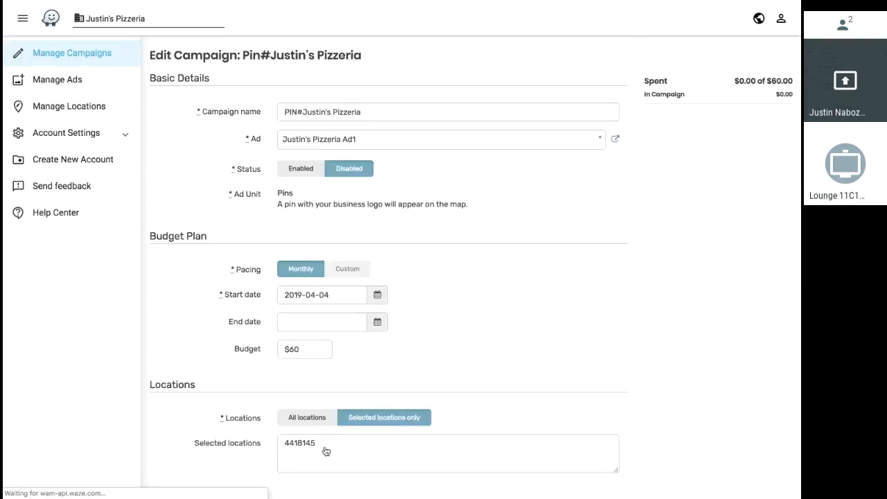
scroll(326, 451, "down", 2)
scroll(325, 451, "down", 2)
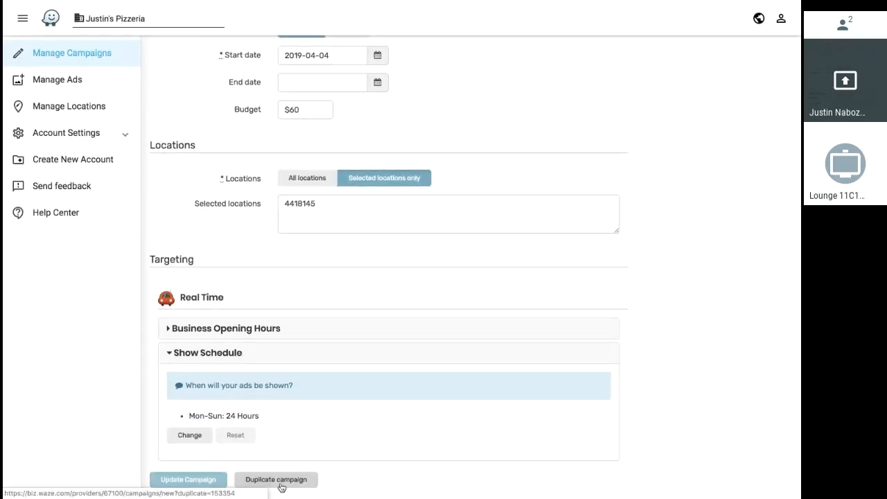
left_click(281, 481)
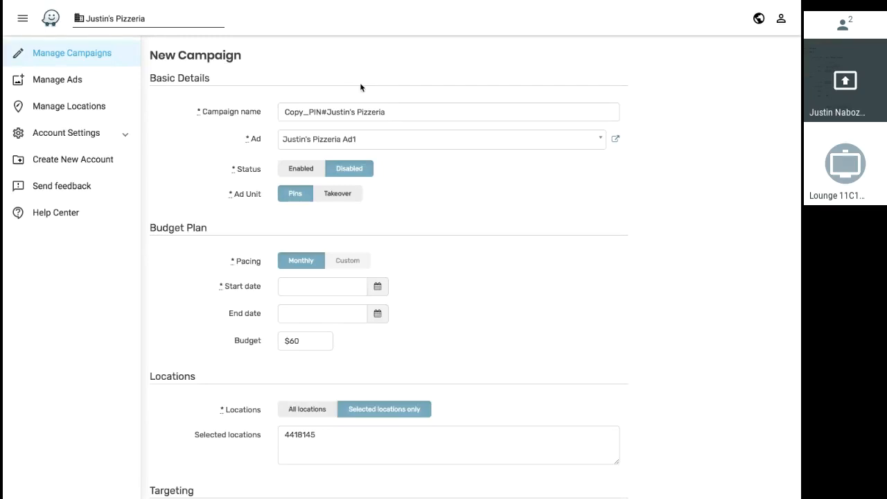
- Rename the duplicated campaign as "Justin's 85 10th Ave Location"
left_click(362, 111)
key("ctrl+a")
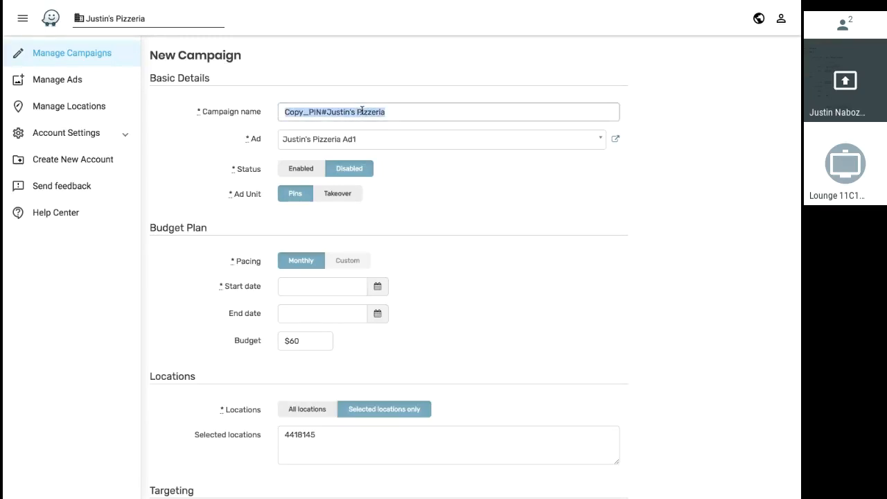
type("Justin's ")
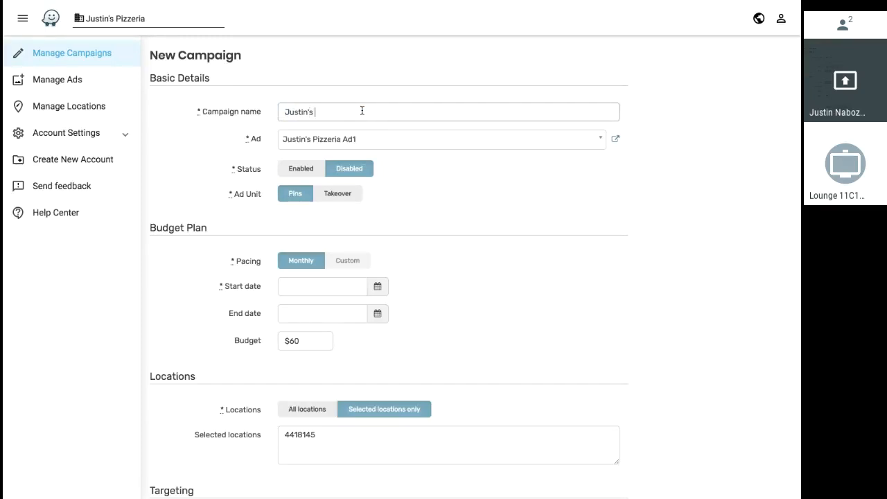
type("8510")
key("BackSpace")
key("BackSpace")
key("BackSpace")
type("10th Ave Location")
- Replace the duplicated campaign's selected location with the copied ID 4418126, without the leading comma
scroll(362, 371, "down", 1)
double_click(323, 358)
key("BackSpace")
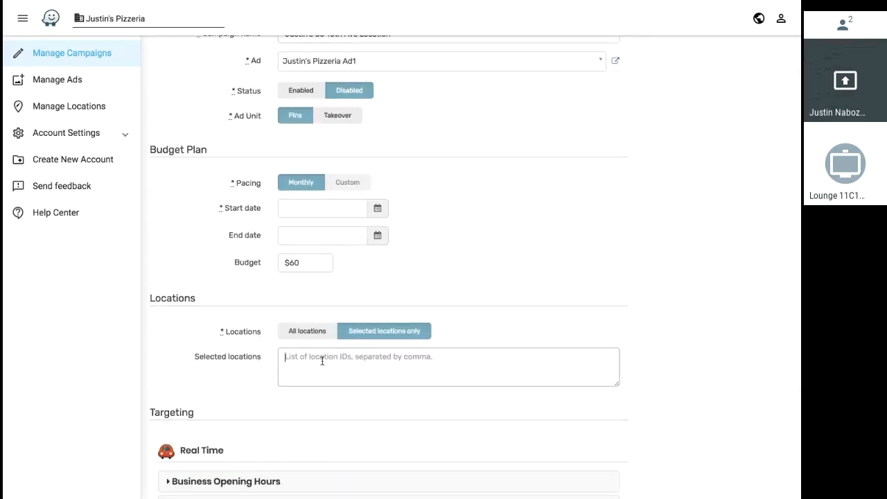
key("ctrl+v")
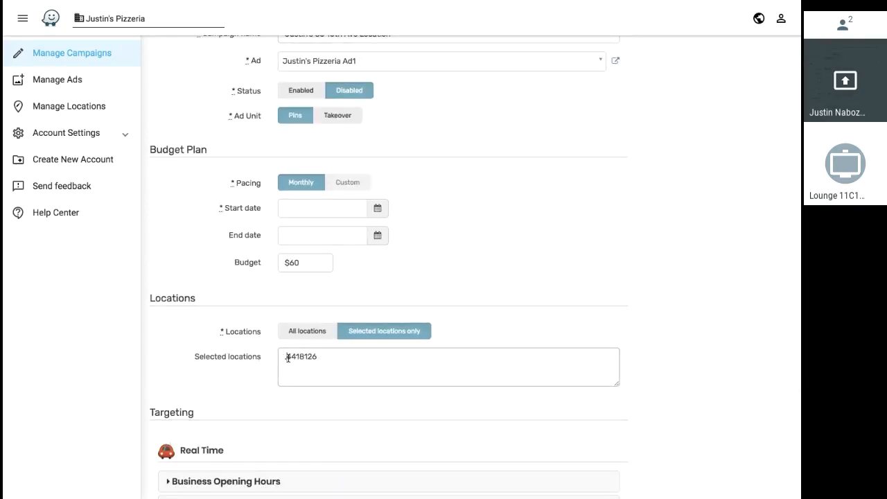
left_click(254, 403)
- Set the new campaign's start date to 2019-04-04 and create the campaign
scroll(254, 403, "down", 2)
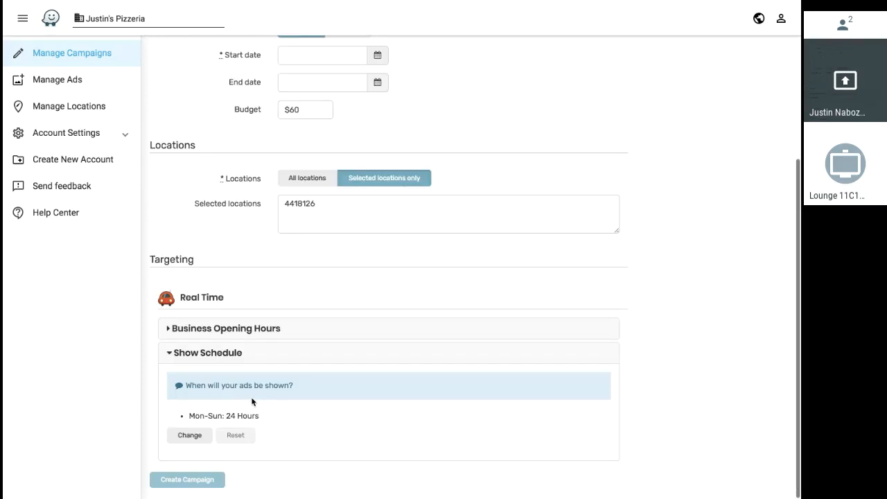
left_click(193, 478)
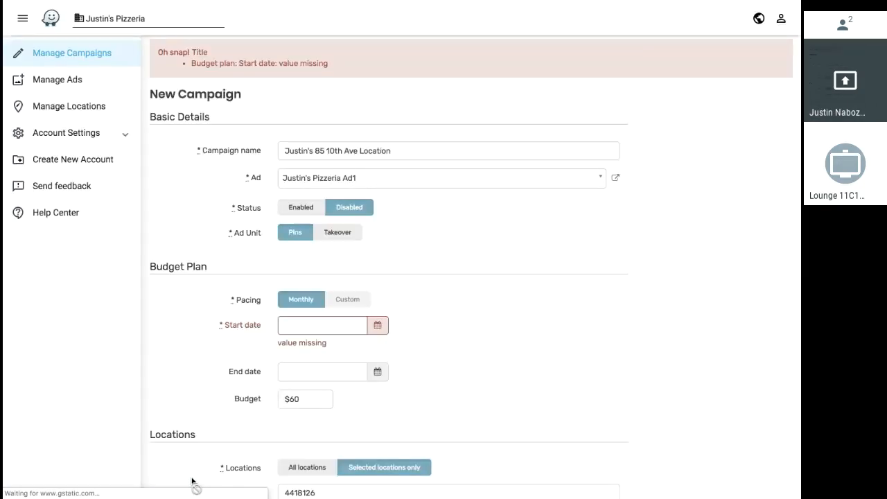
left_click(303, 333)
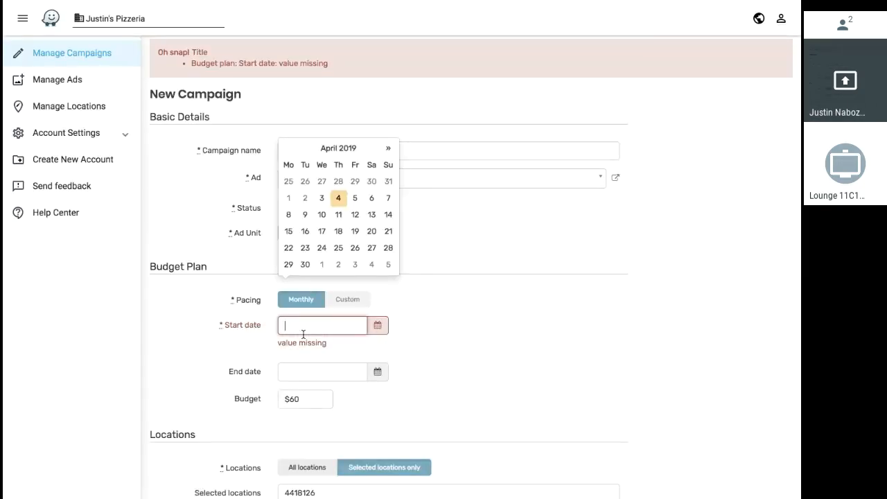
left_click(338, 197)
scroll(426, 402, "down", 1)
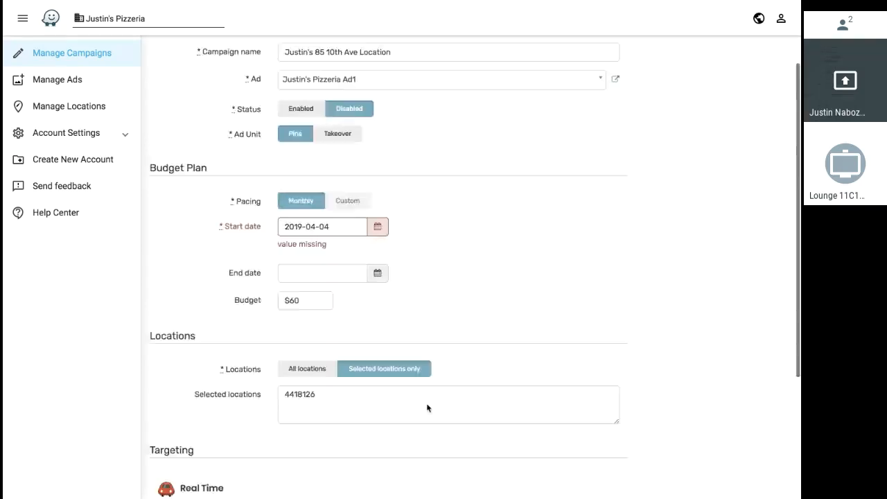
scroll(426, 407, "down", 3)
left_click(197, 480)
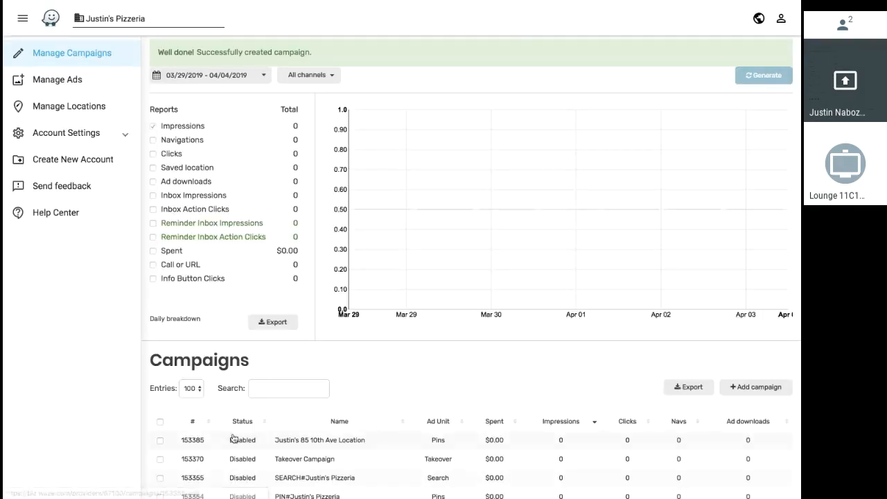
- Review the Justin's 85 10th Ave Location campaign's ad choices and settings without changing them, and return to the account's locations
scroll(233, 438, "down", 1)
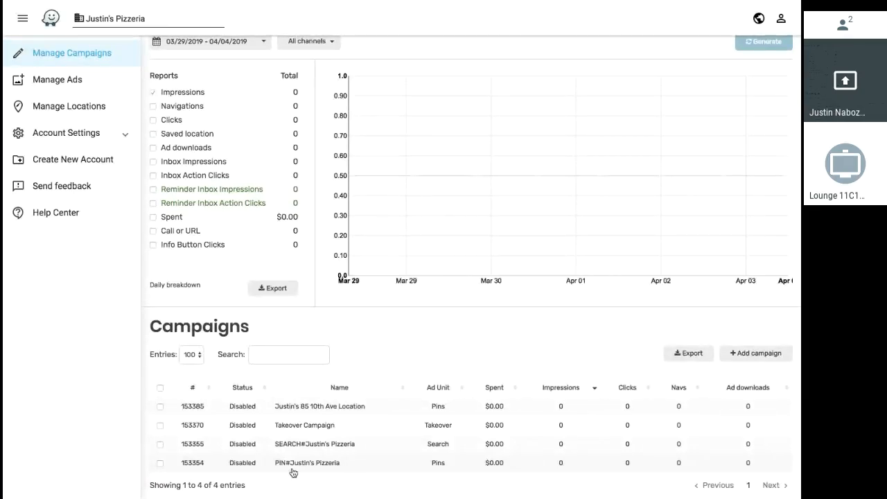
left_click(316, 407)
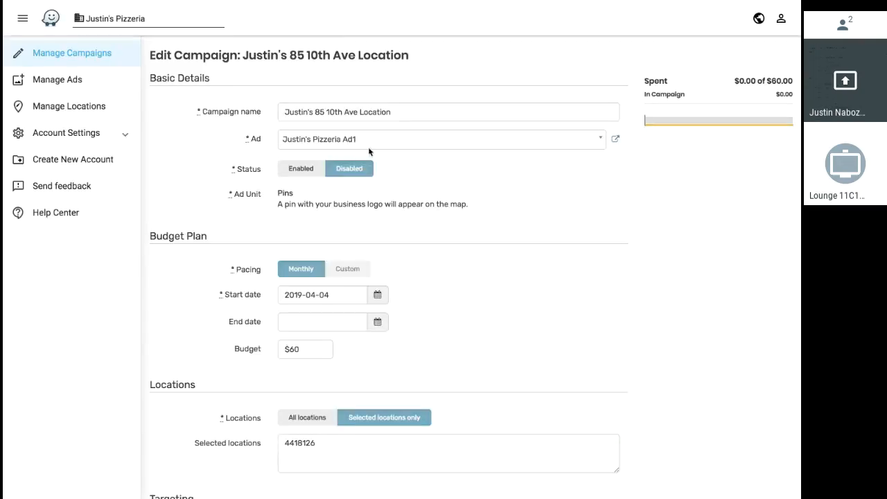
left_click(398, 141)
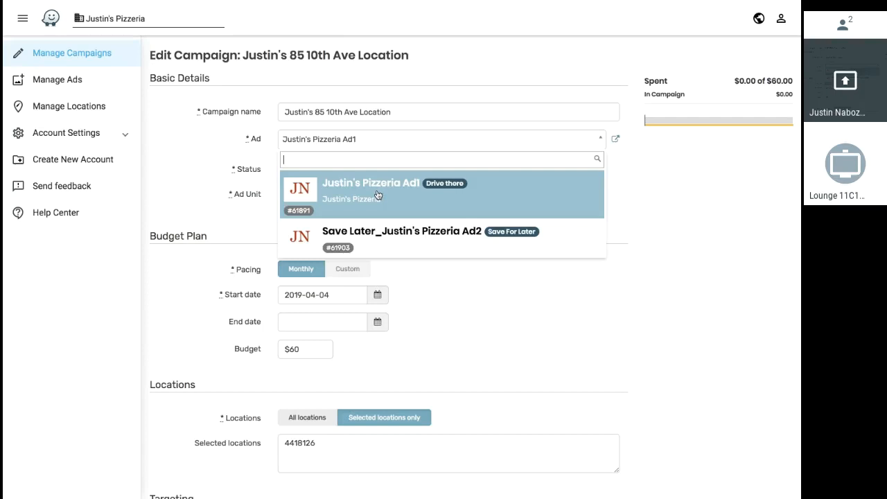
left_click(194, 203)
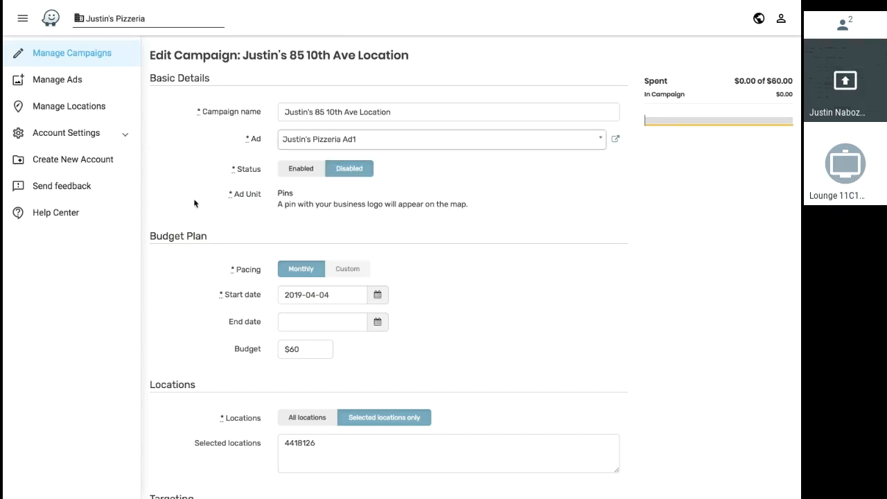
scroll(194, 203, "down", 4)
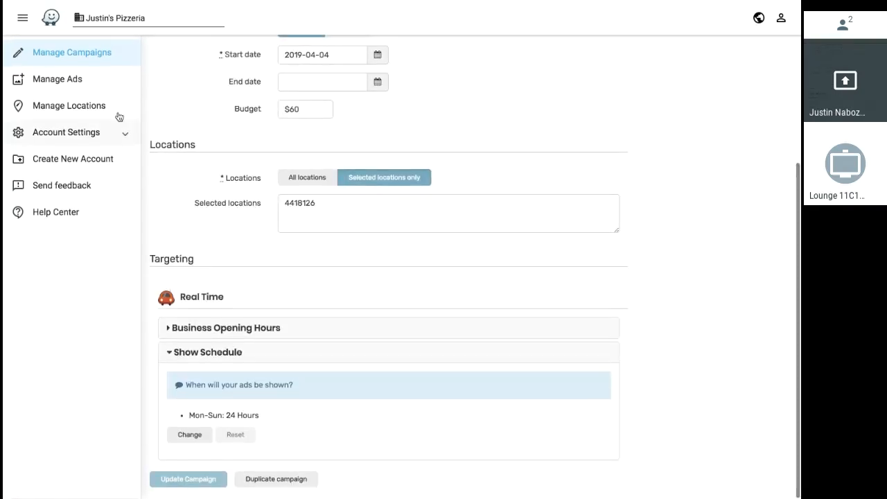
left_click(113, 106)
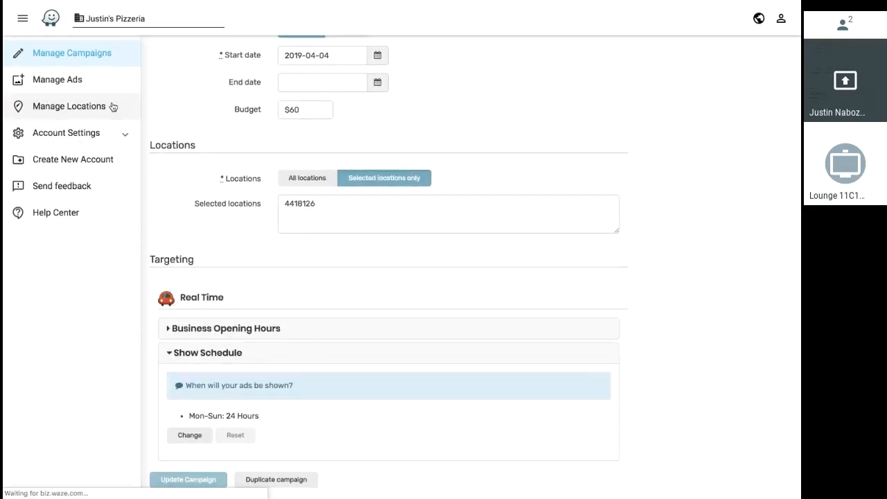